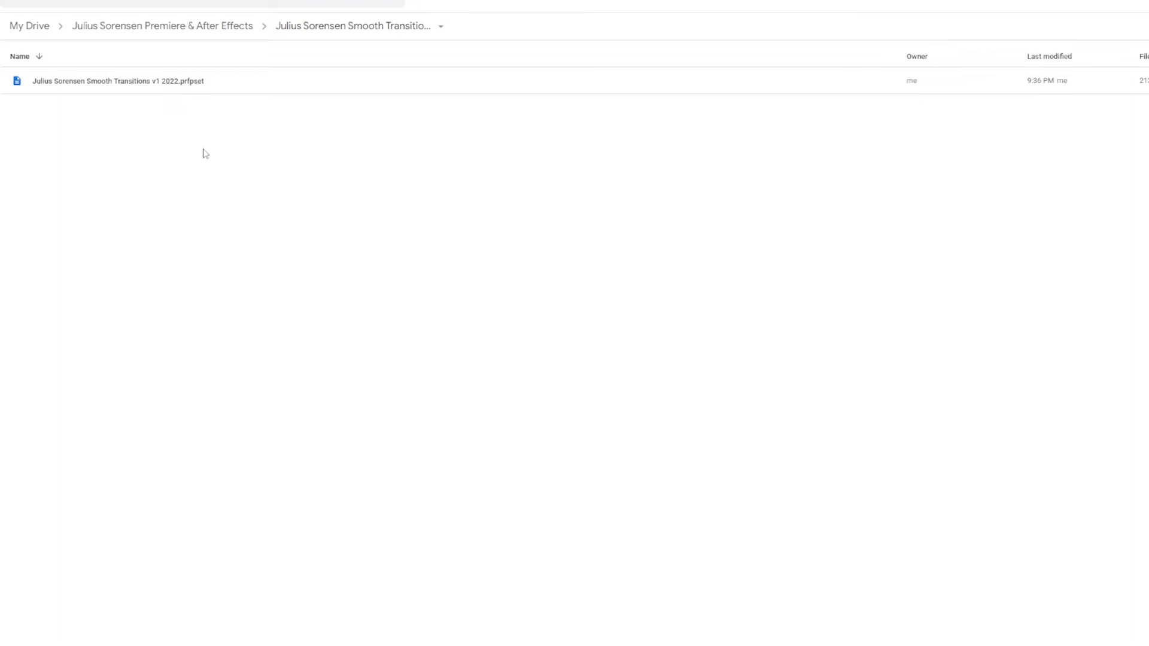
Step: Download the Smooth Transitions .prfpset preset file from Google Drive into Downloads
click(206, 85)
right_click(207, 85)
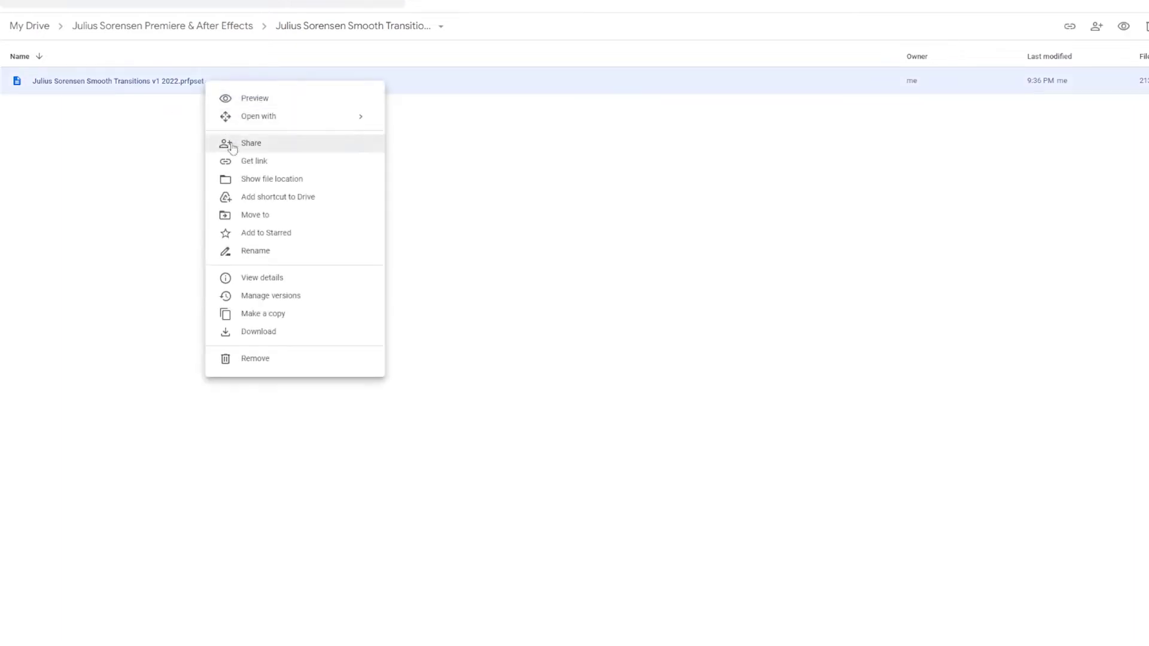
click(270, 334)
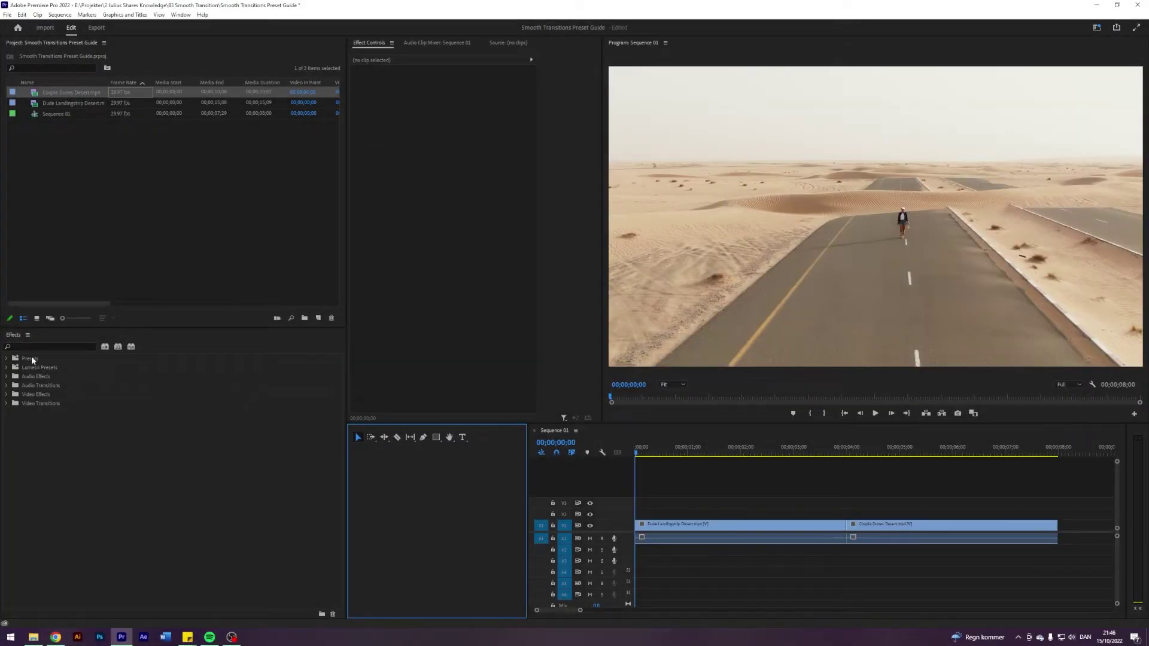
Step: Import the downloaded Smooth Transitions .prfpset through Presets > Import Presets, then expand Presets
click(31, 357)
right_click(31, 357)
click(56, 387)
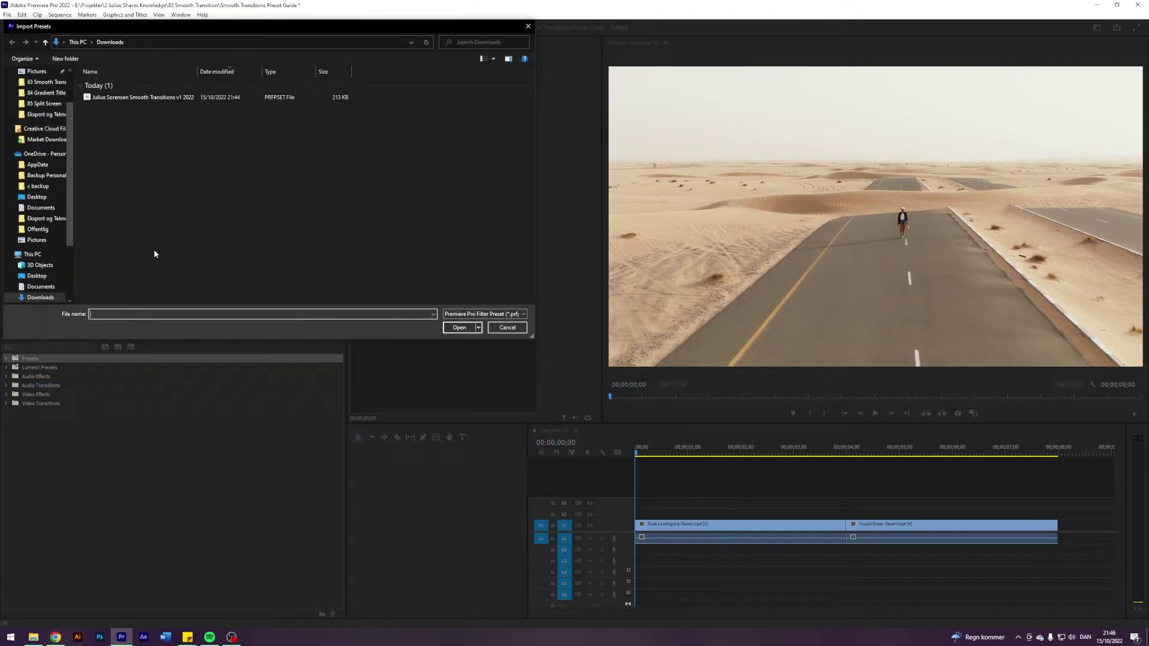
double_click(153, 97)
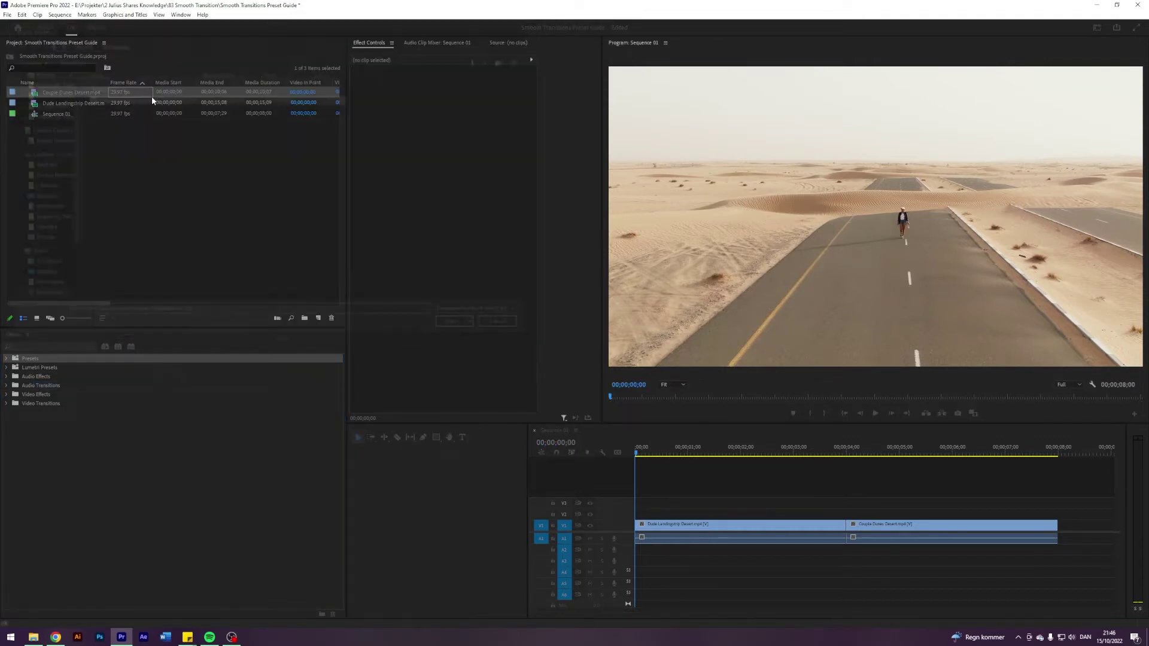
click(7, 359)
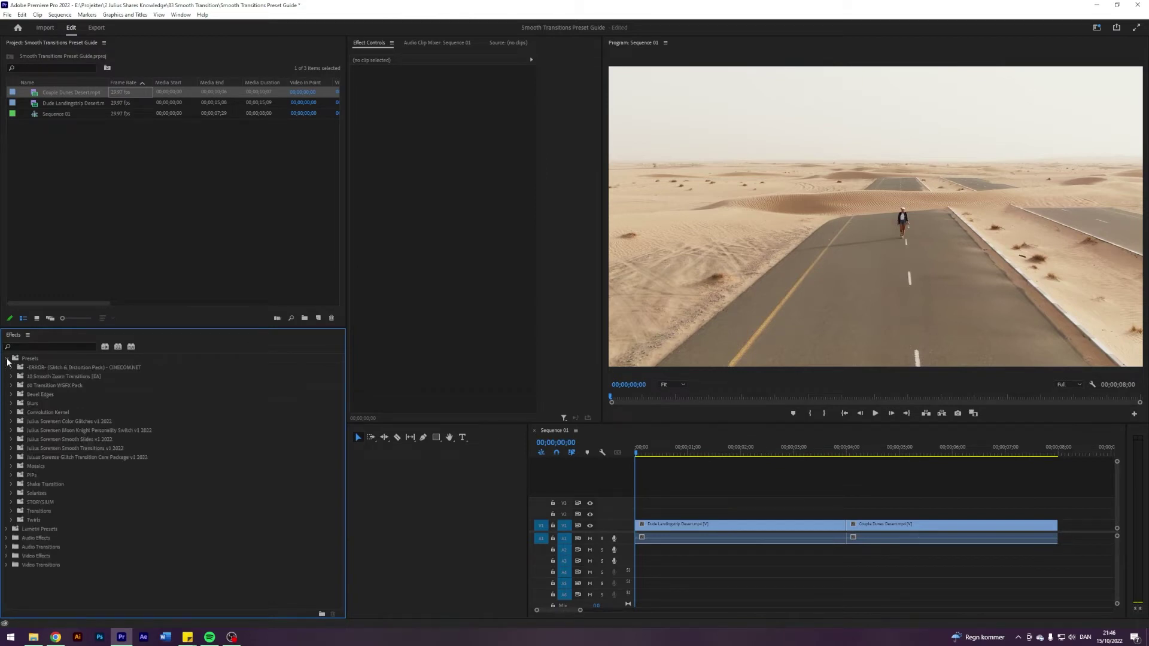
Step: Expand Smooth Transitions v1 2022 and its Slides, Spins and Zooms subfolders
click(12, 449)
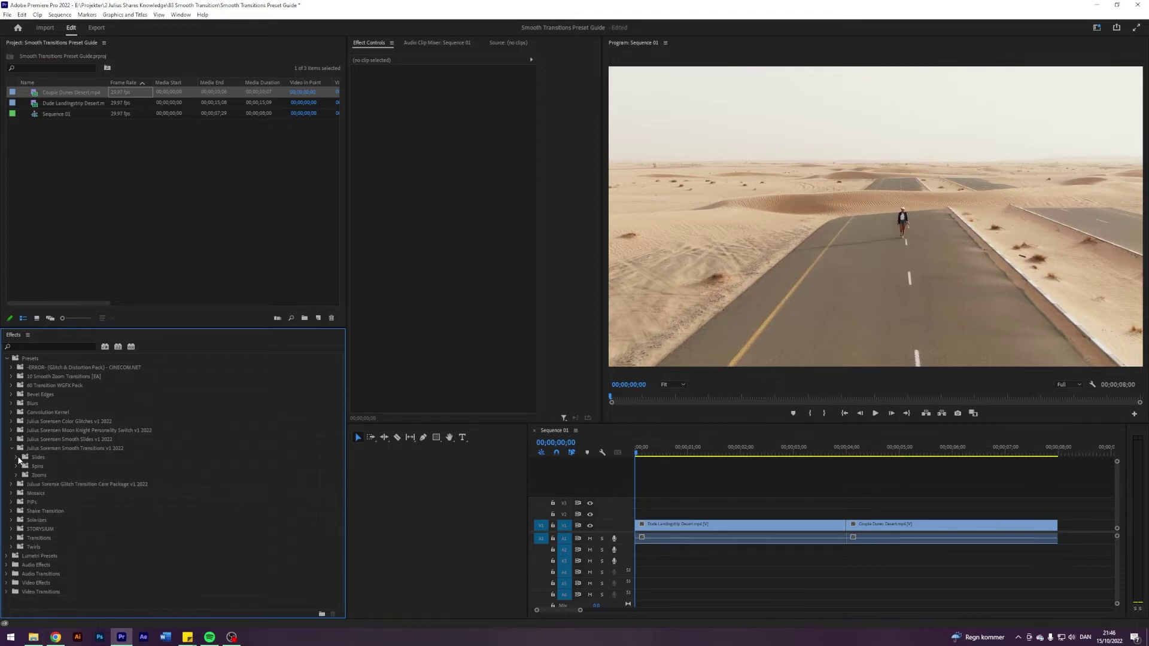
click(17, 458)
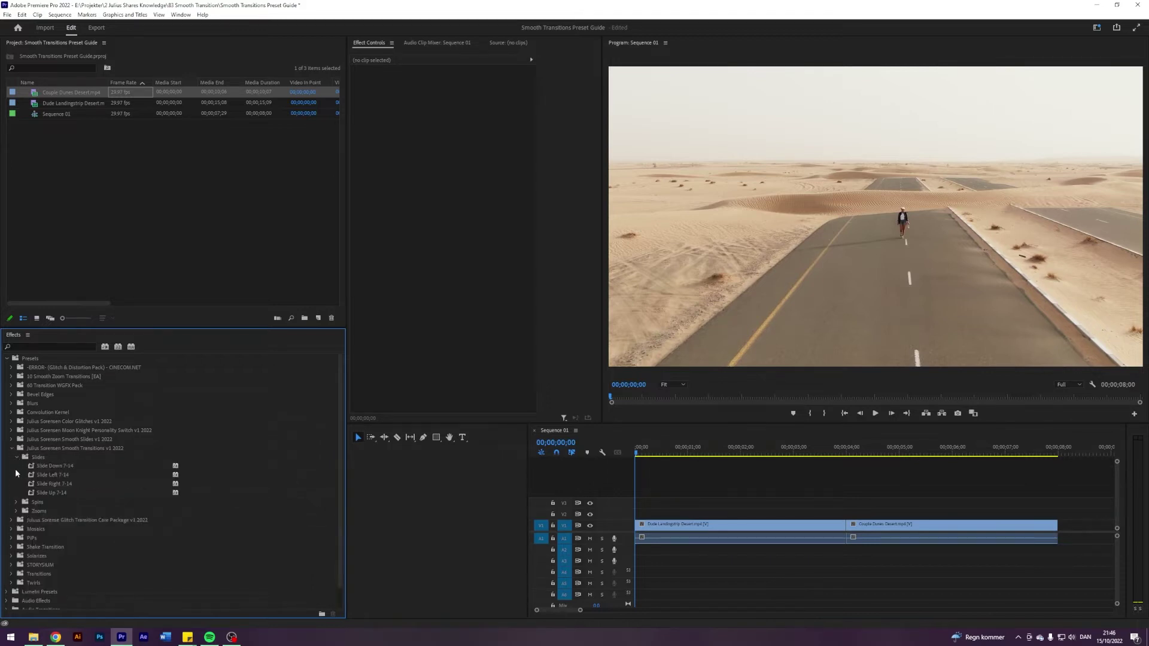
click(16, 502)
click(17, 547)
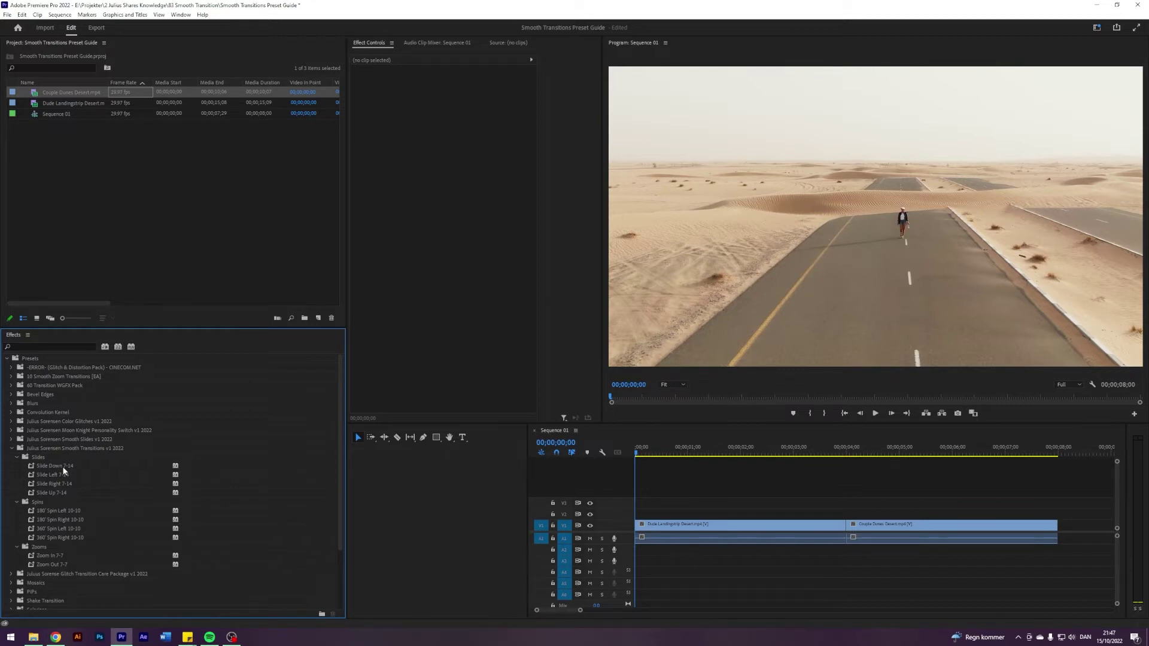
click(118, 226)
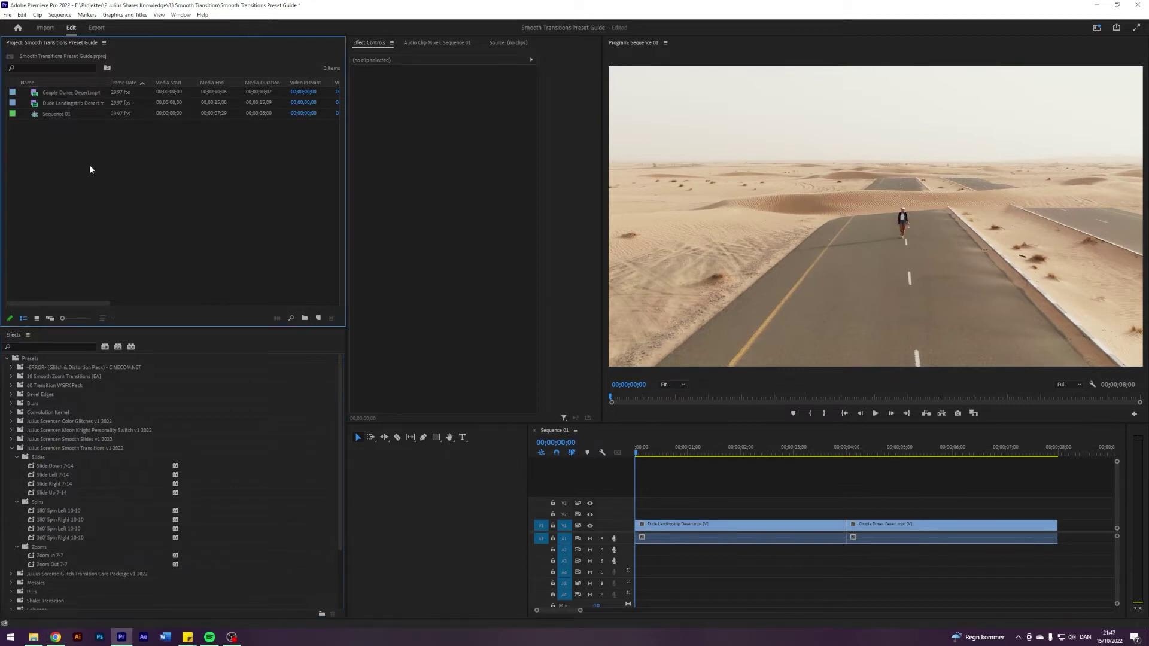
Step: Create a default 1920×1080 Adjustment Layer and drag it onto V2 above the second clip
right_click(102, 206)
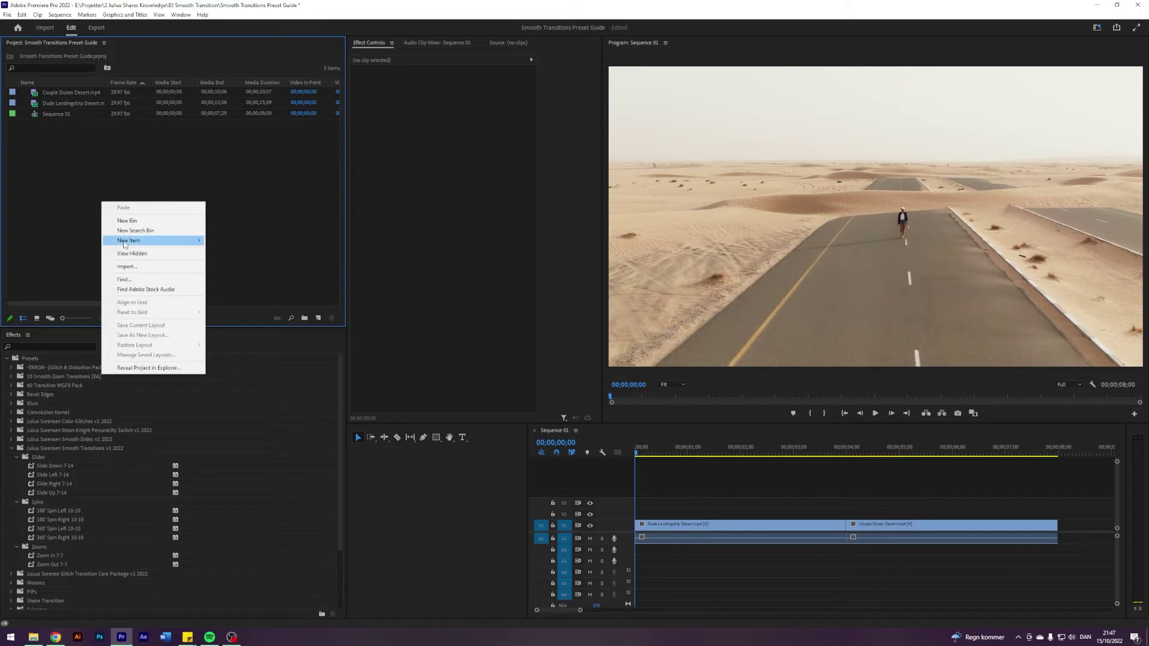
mouse_move(150, 240)
click(254, 269)
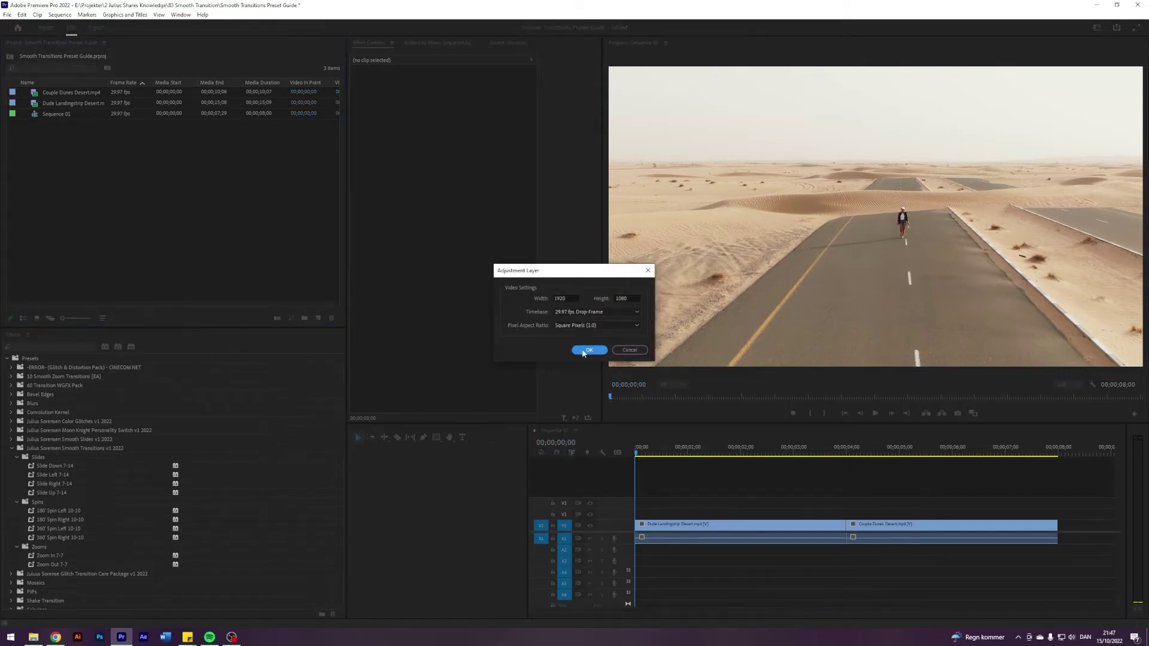
click(583, 348)
drag(38, 98, 852, 515)
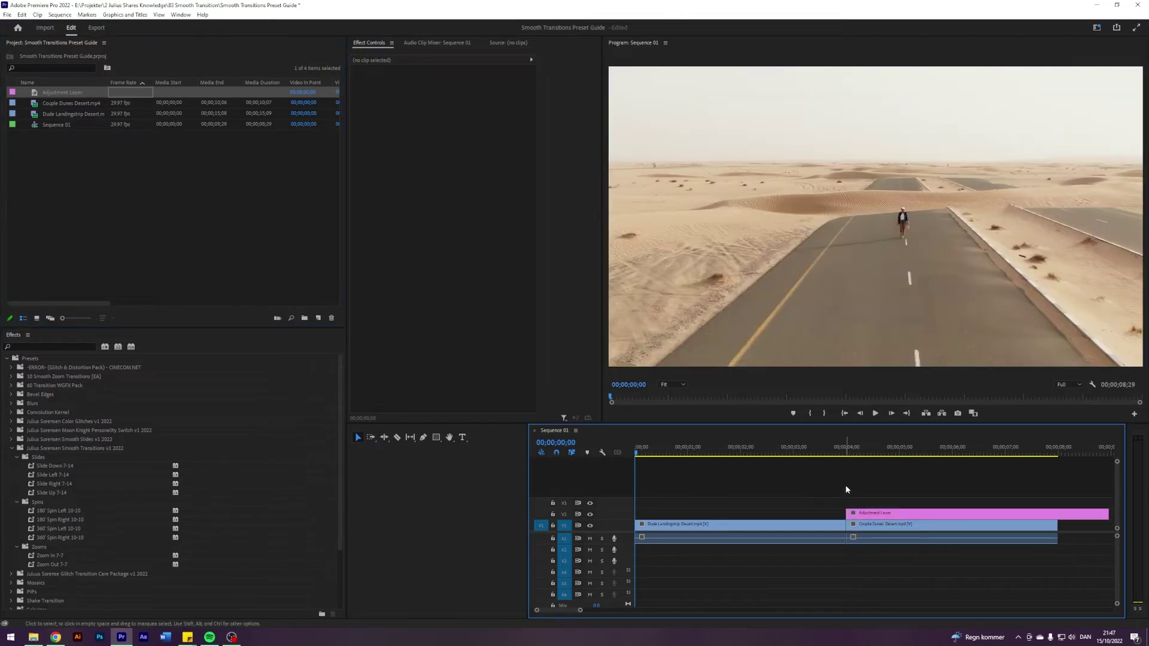
Step: Extend the adjustment layer's start to three frames before the cut and park the playhead at 4;14
click(846, 490)
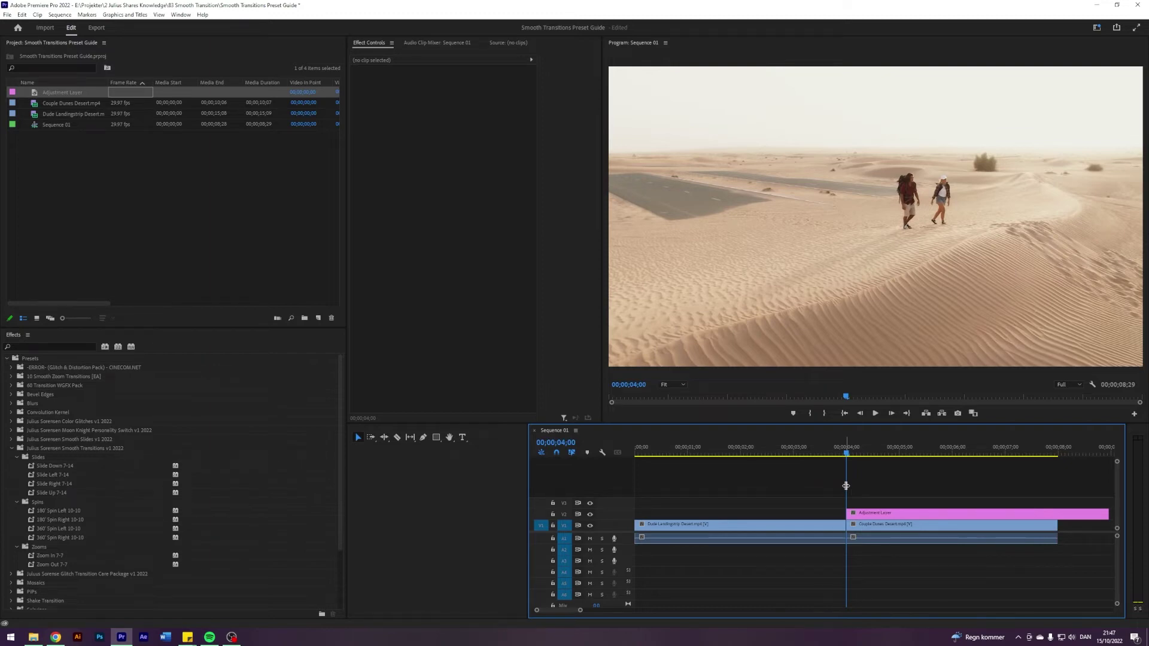
key(Left)
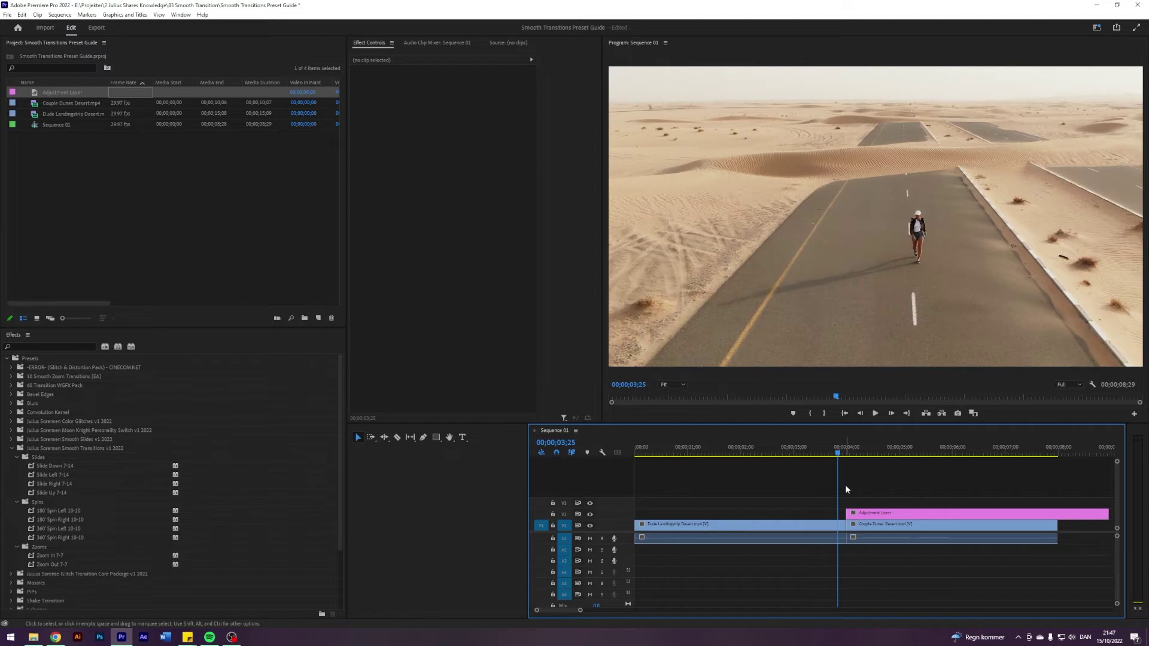
key(Left)
key(Left)
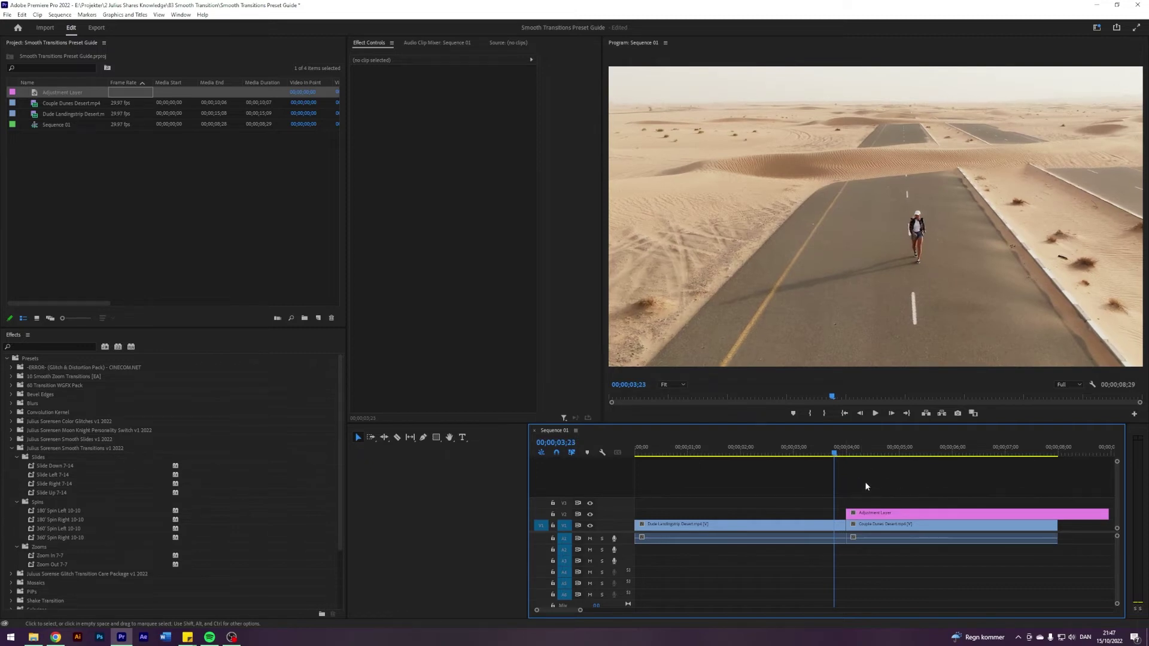
drag(846, 513, 835, 513)
key(shift+Down)
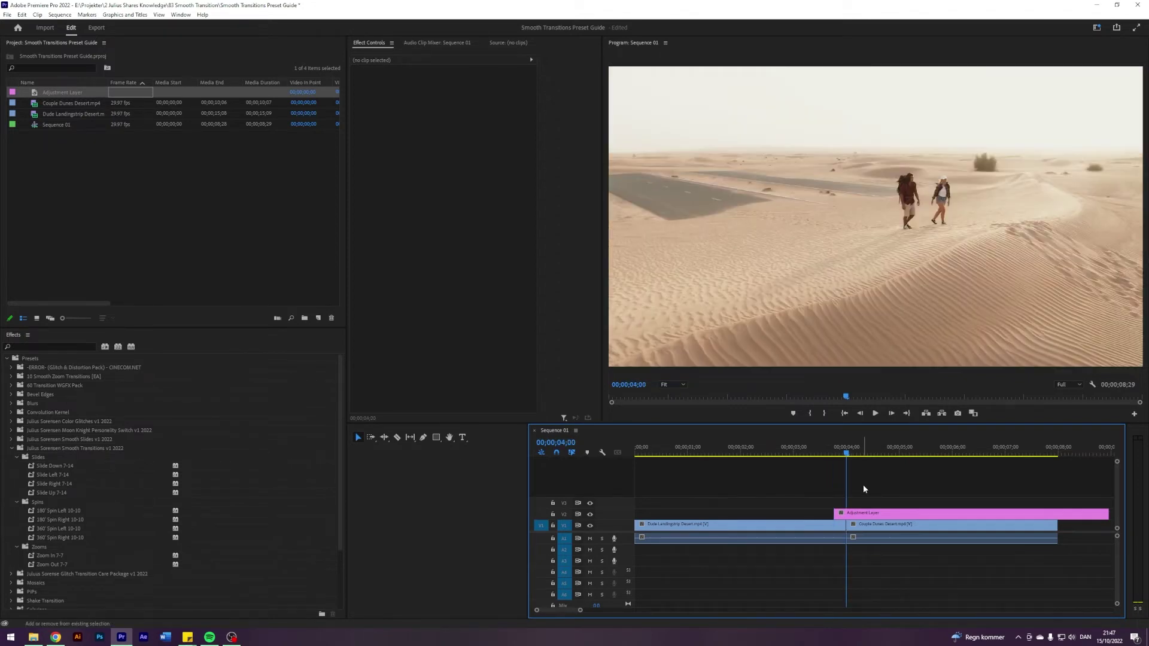
key(space)
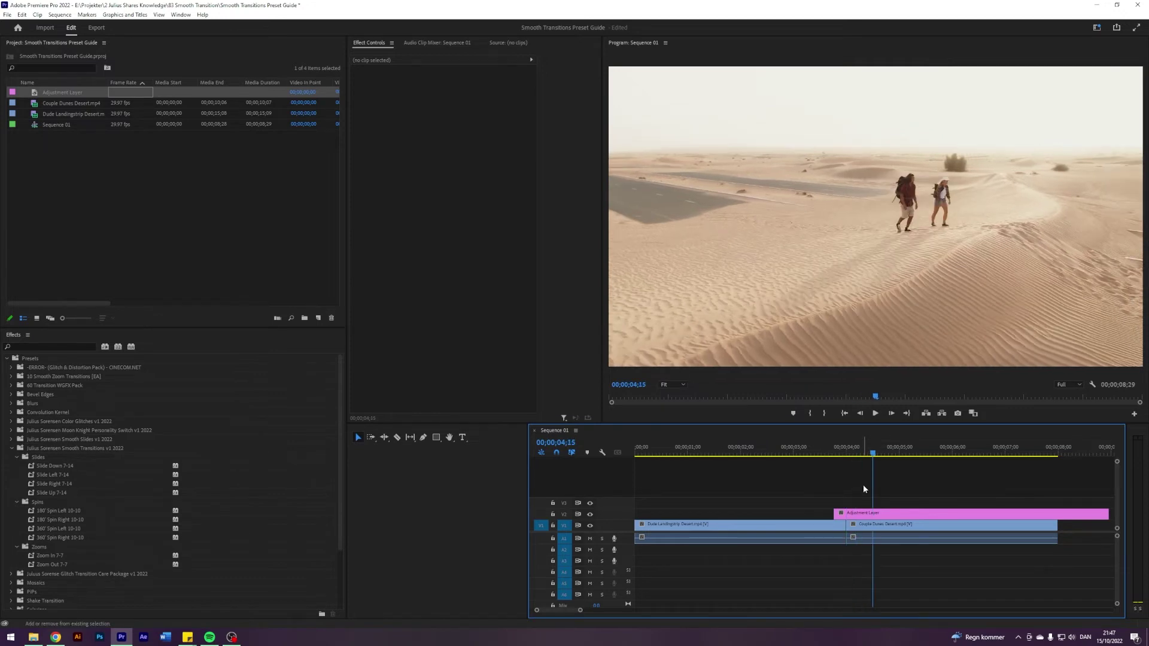
key(Left)
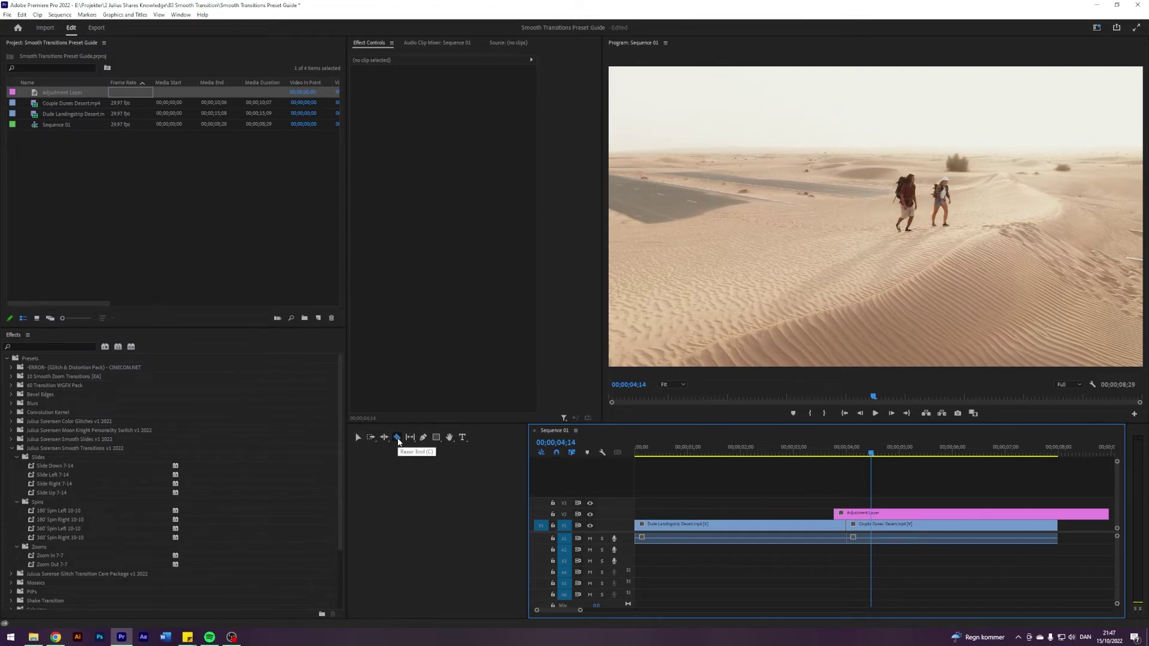
Step: Razor the adjustment layer at 4;14 and delete the right-hand piece
click(398, 437)
click(872, 514)
key(v)
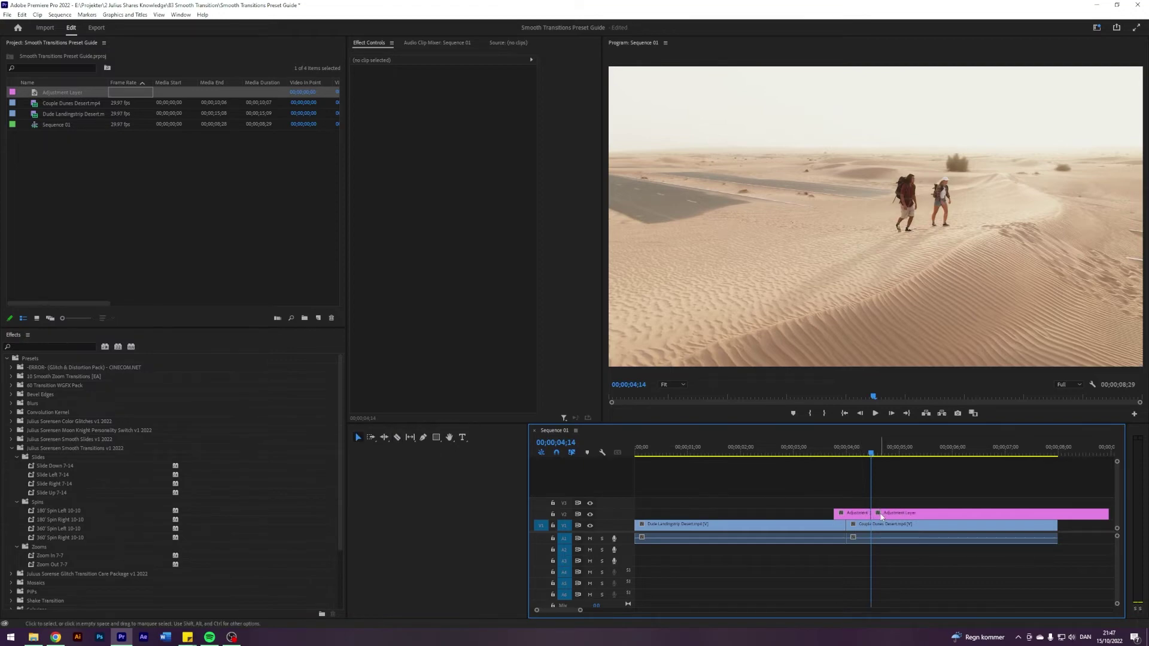
click(880, 514)
key(Delete)
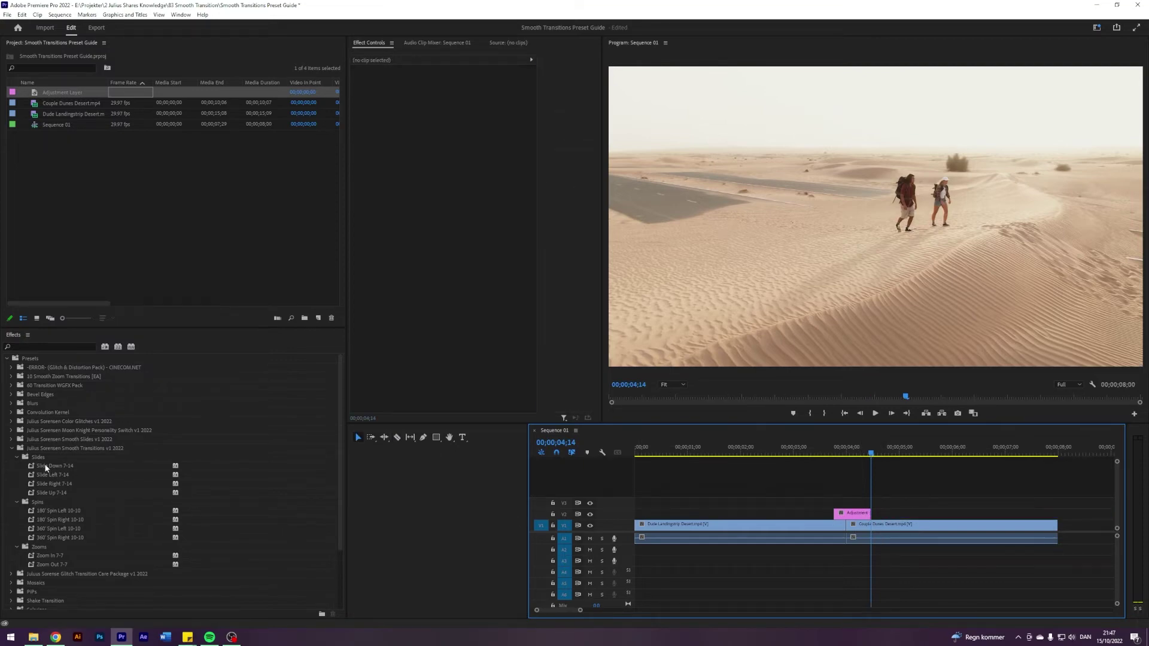
Step: Apply the Slide Down 7-14 preset to the adjustment layer and play back the transition
drag(43, 465, 857, 515)
drag(871, 453, 821, 453)
click(845, 477)
key(space)
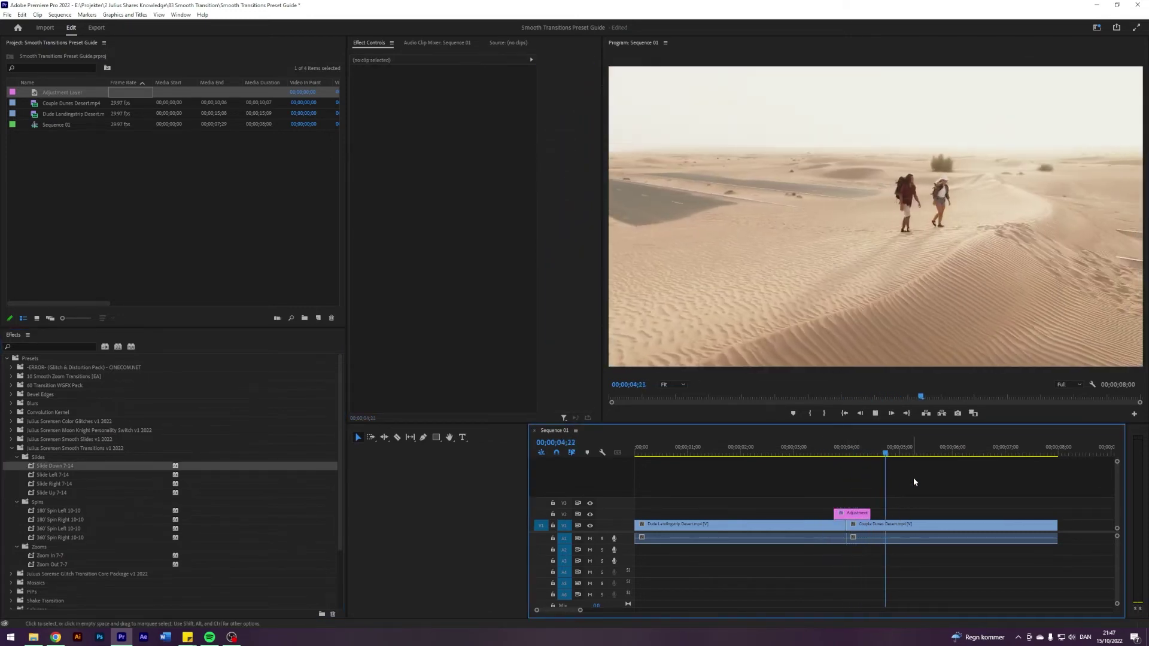
key(space)
drag(881, 453, 831, 453)
key(space)
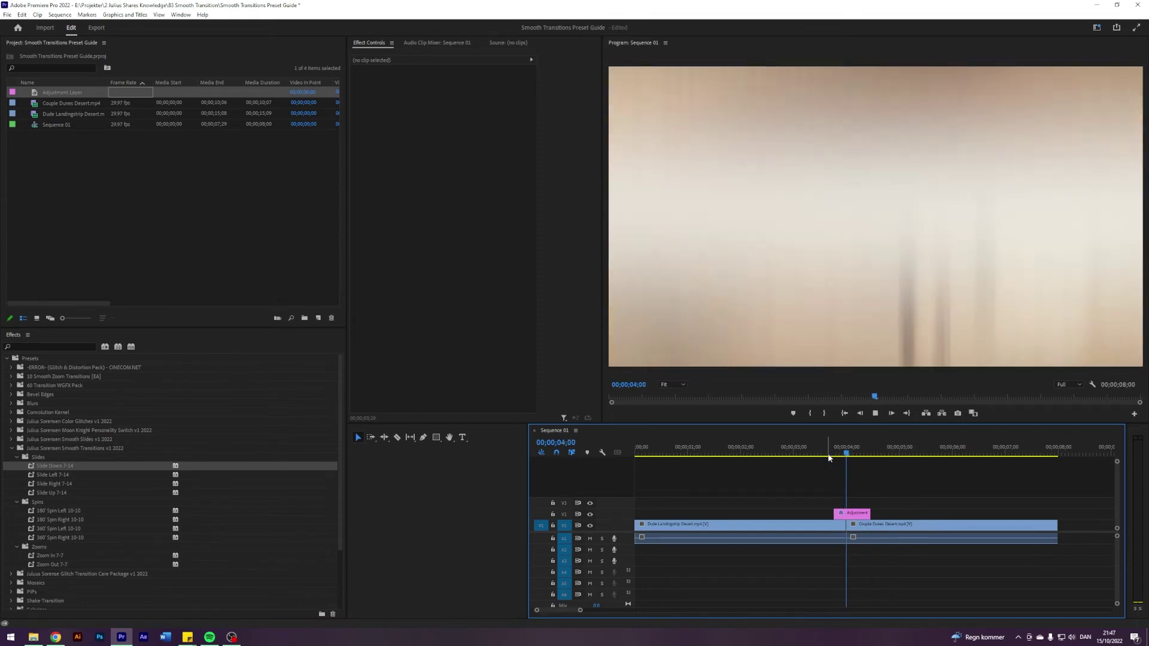
Step: Move the adjustment layer to start at 3;20 and trim its end to 4;10
key(Up)
click(851, 514)
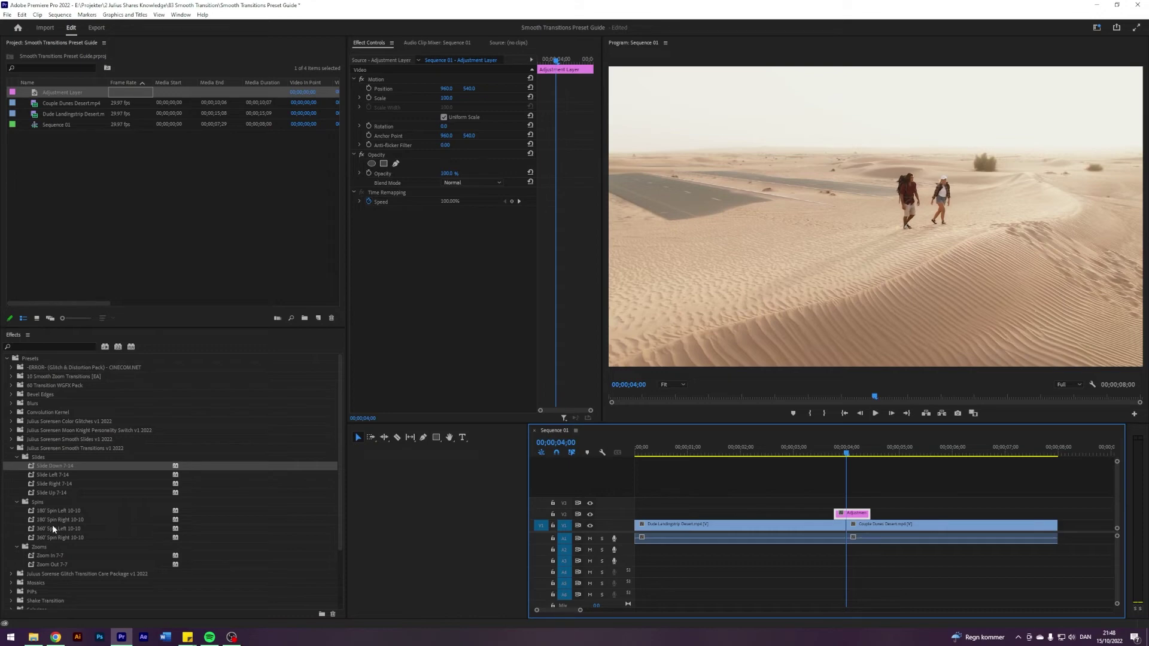
key(shift+Left)
key(shift+Left)
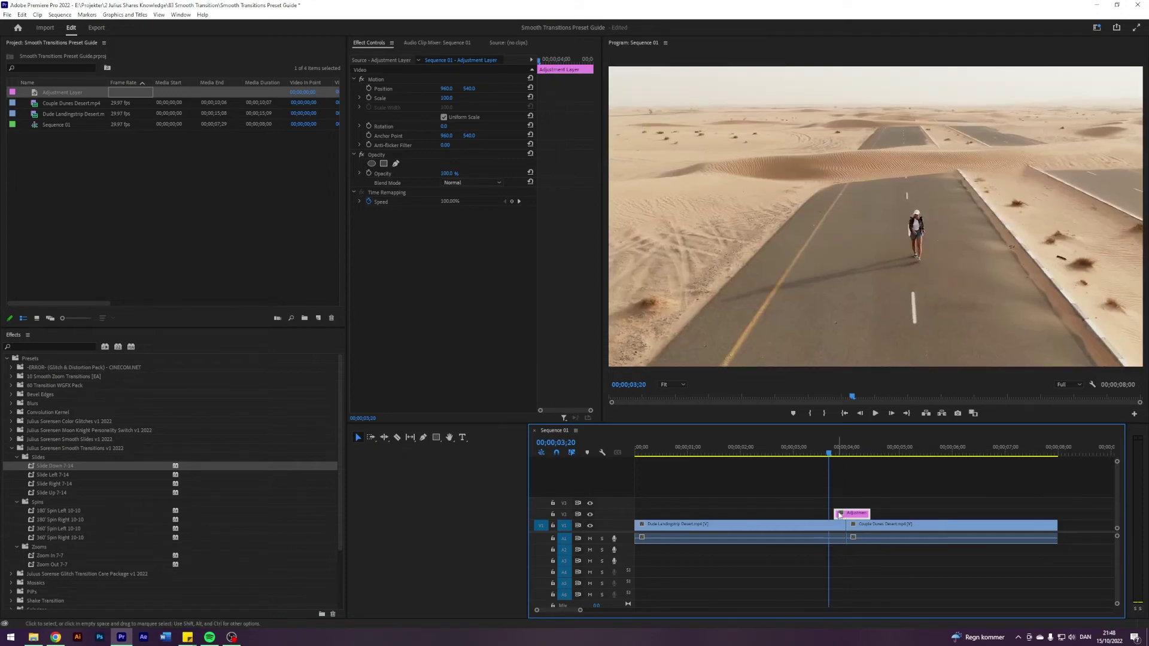
drag(843, 514, 838, 513)
click(866, 489)
key(space)
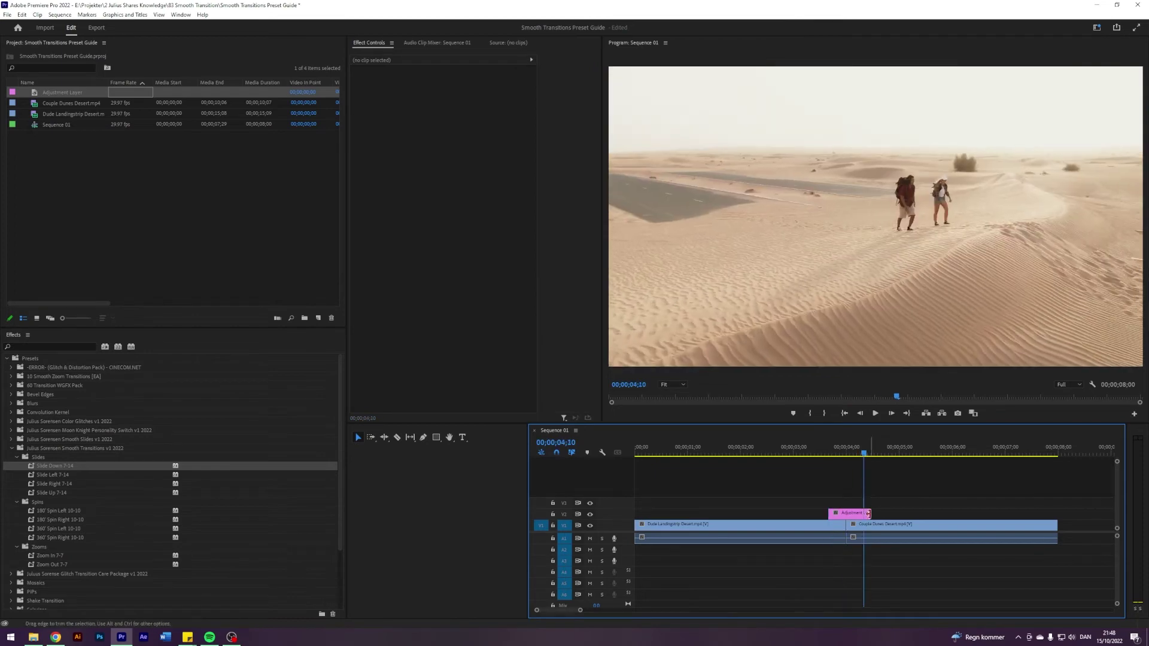
drag(869, 513, 863, 514)
Step: Preview the 180° Spin Right 10-10 preset on the adjustment layer, then undo it
drag(55, 519, 846, 513)
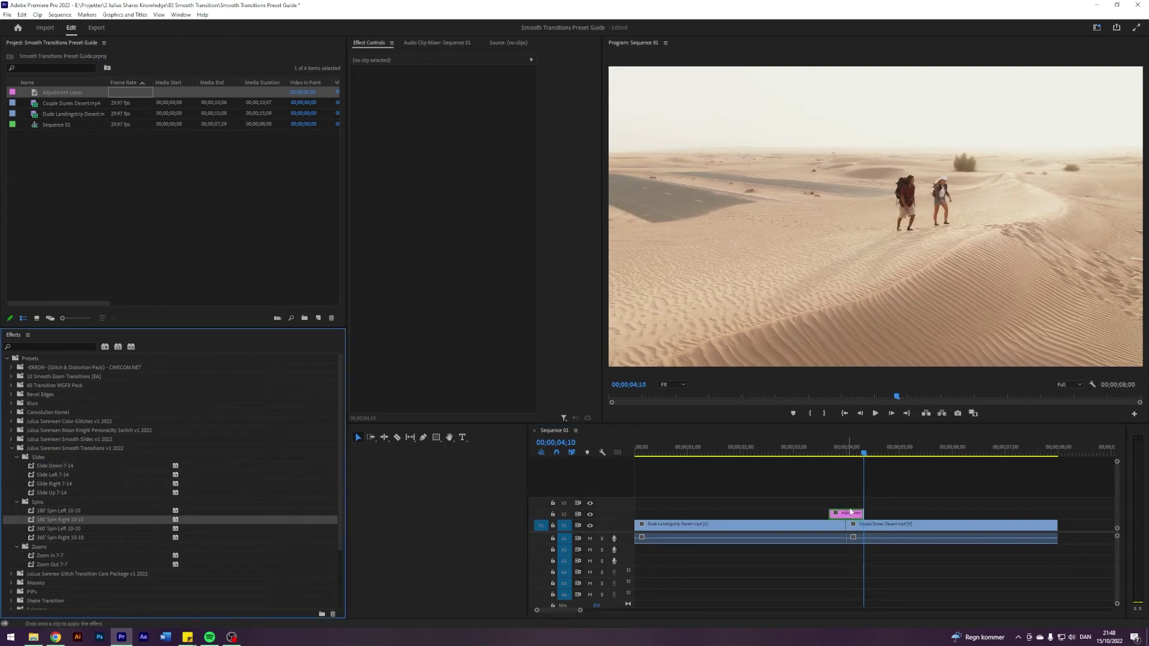
drag(863, 452, 813, 455)
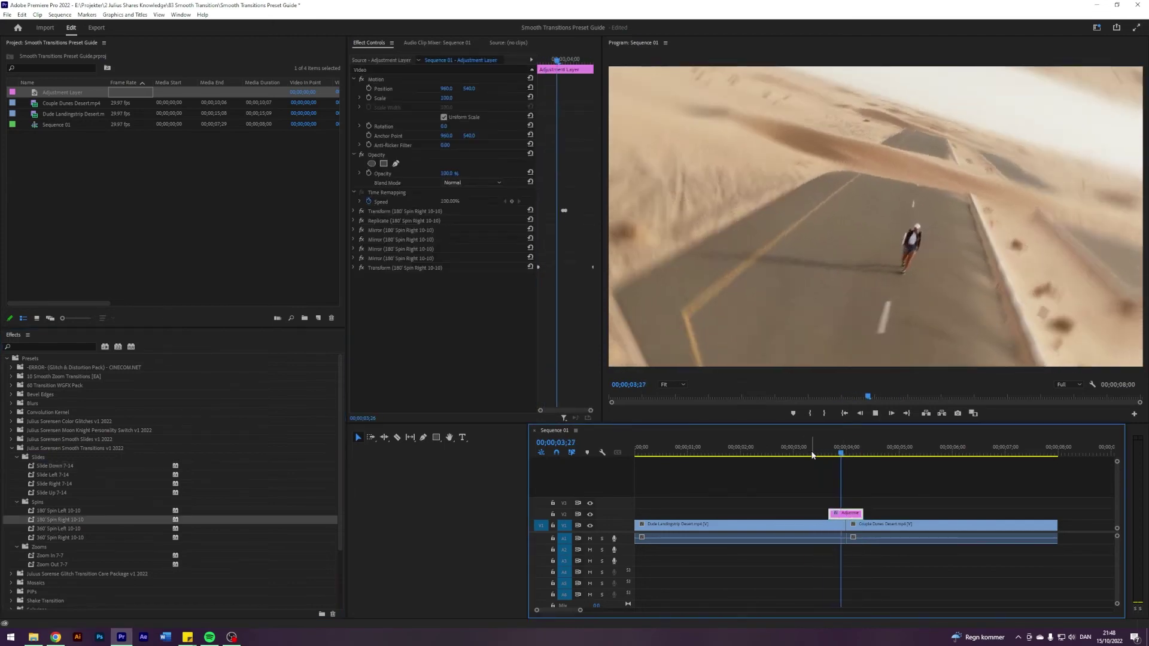
key(space)
drag(816, 453, 877, 453)
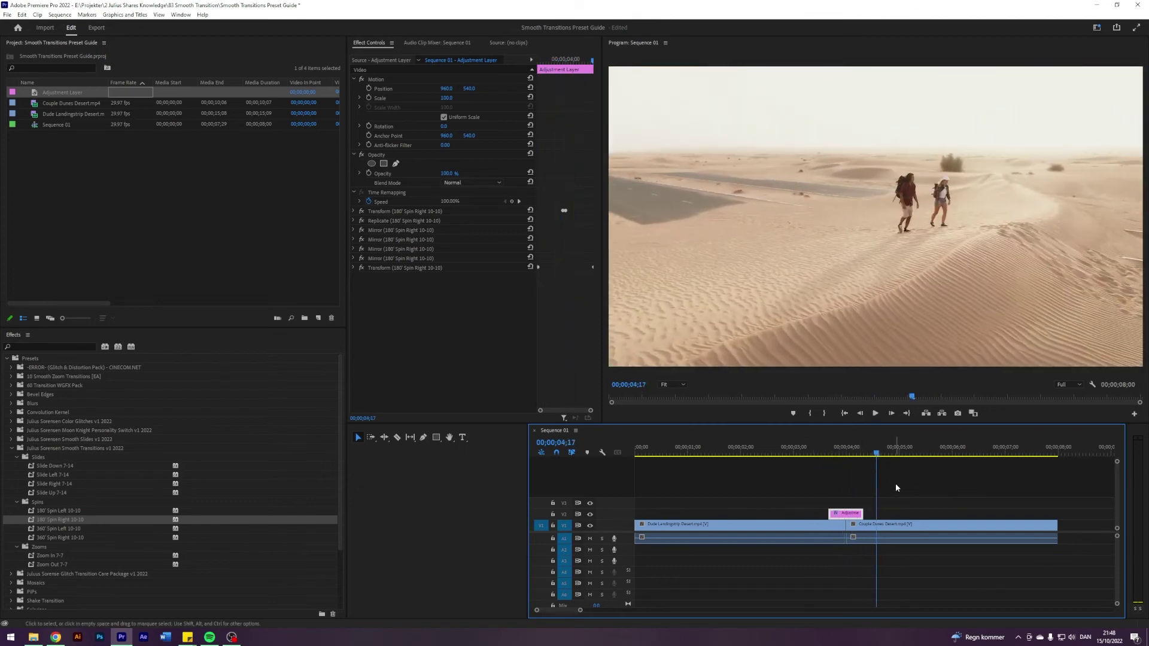
key(ctrl+z)
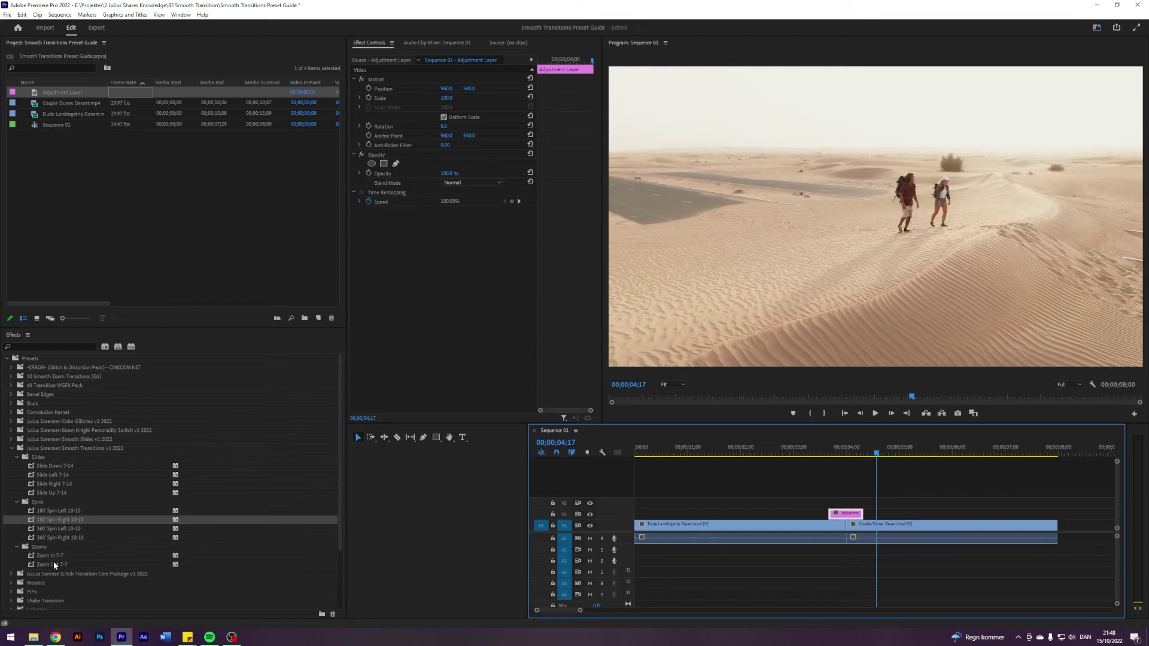
Step: Trim the adjustment layer to run from 3;23 to 4;07
key(Up)
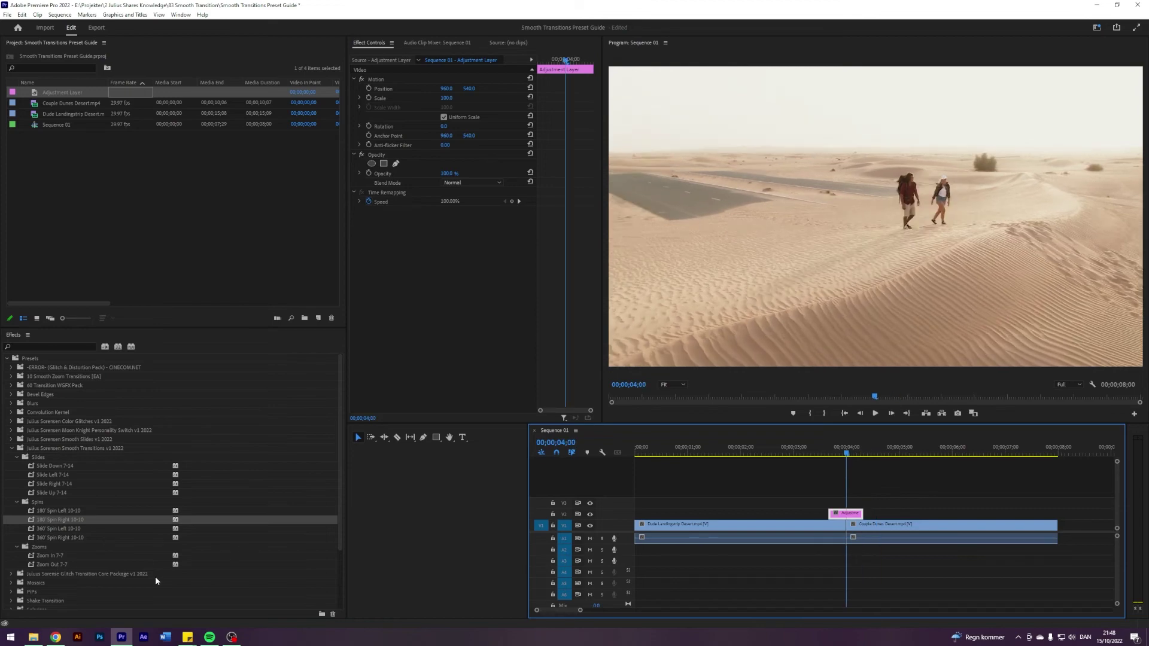
key(shift+Left)
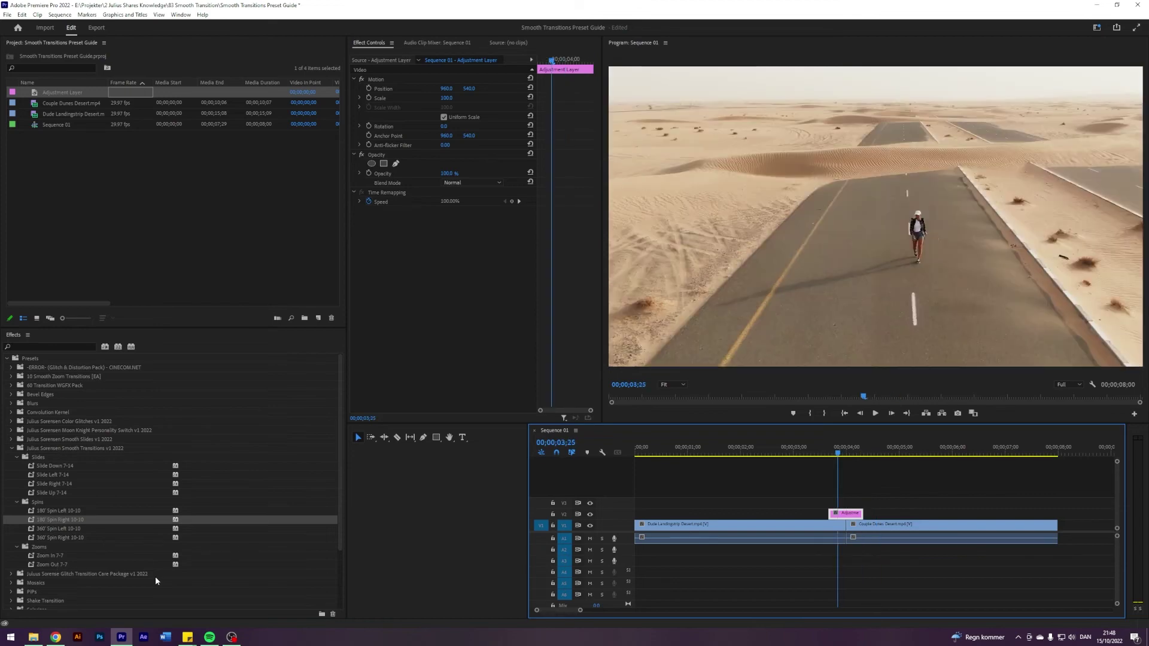
key(Left)
key(Left)
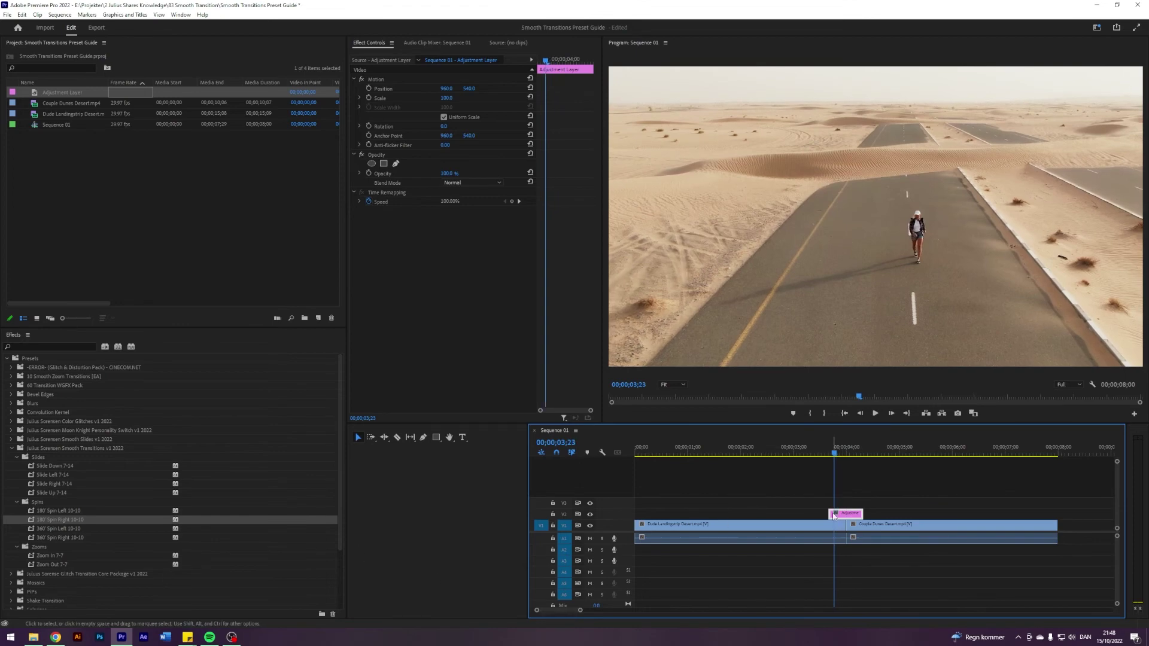
drag(829, 512, 835, 511)
key(Right)
key(Right)
key(Right)
key(Right)
key(Right)
key(Right)
key(Right)
key(Right)
key(Right)
key(Right)
key(Right)
key(Right)
key(Right)
key(Right)
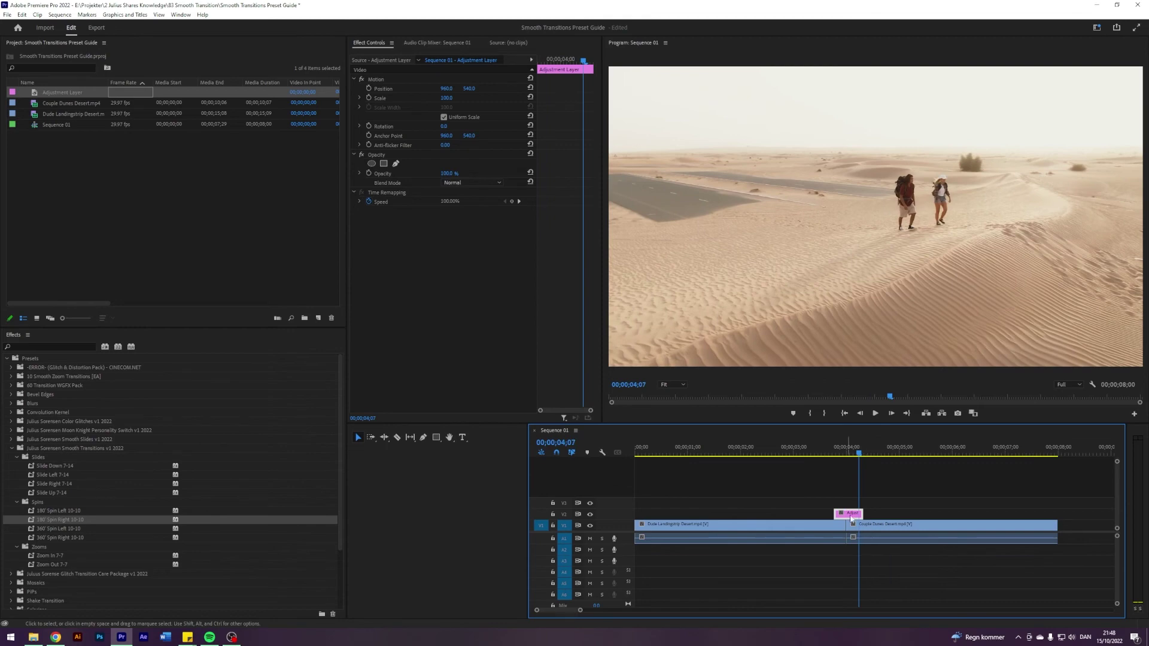
key(w)
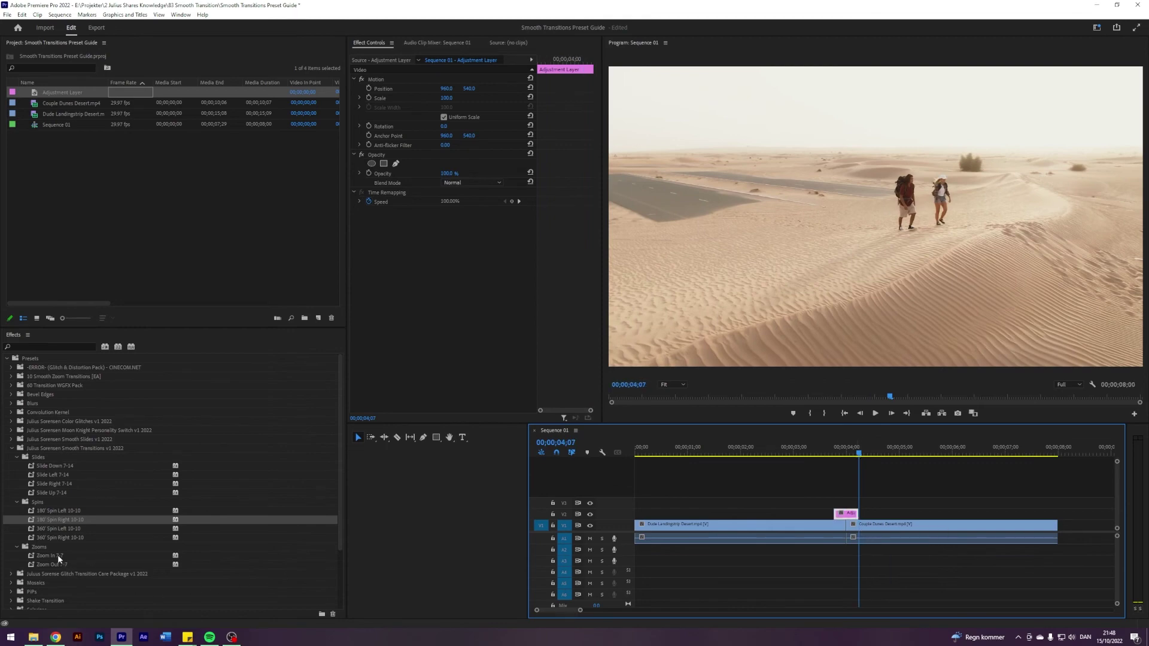
Step: Apply the Zoom In 7-7 preset to the adjustment layer and play back the transition
drag(57, 555, 846, 513)
click(828, 457)
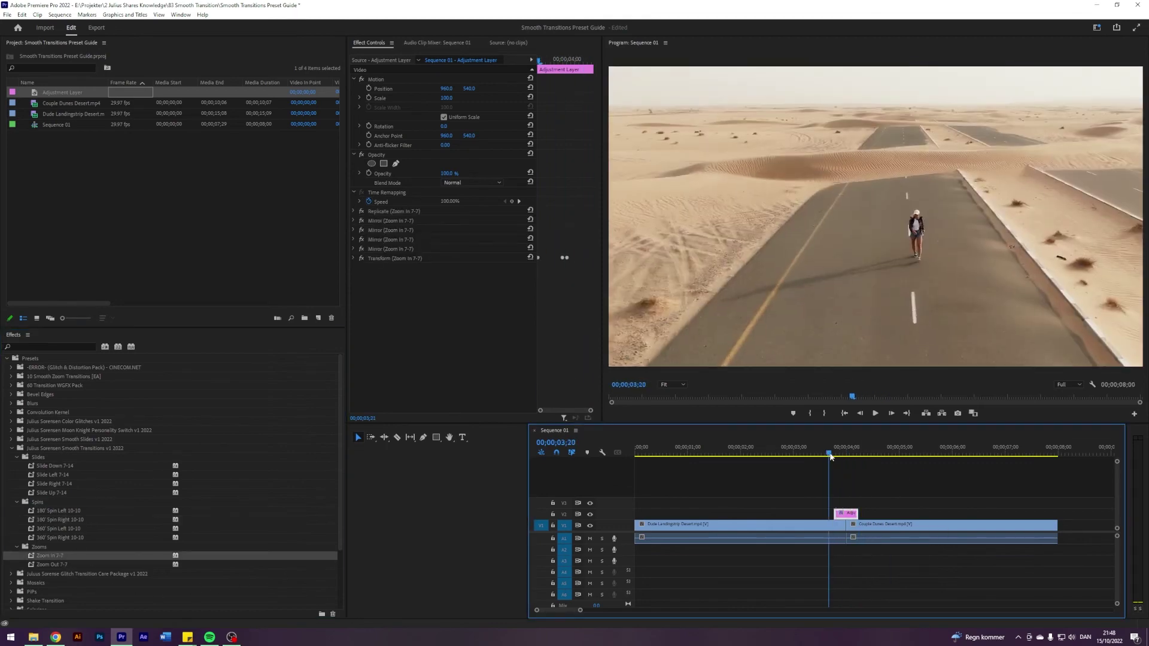
key(space)
key(space)
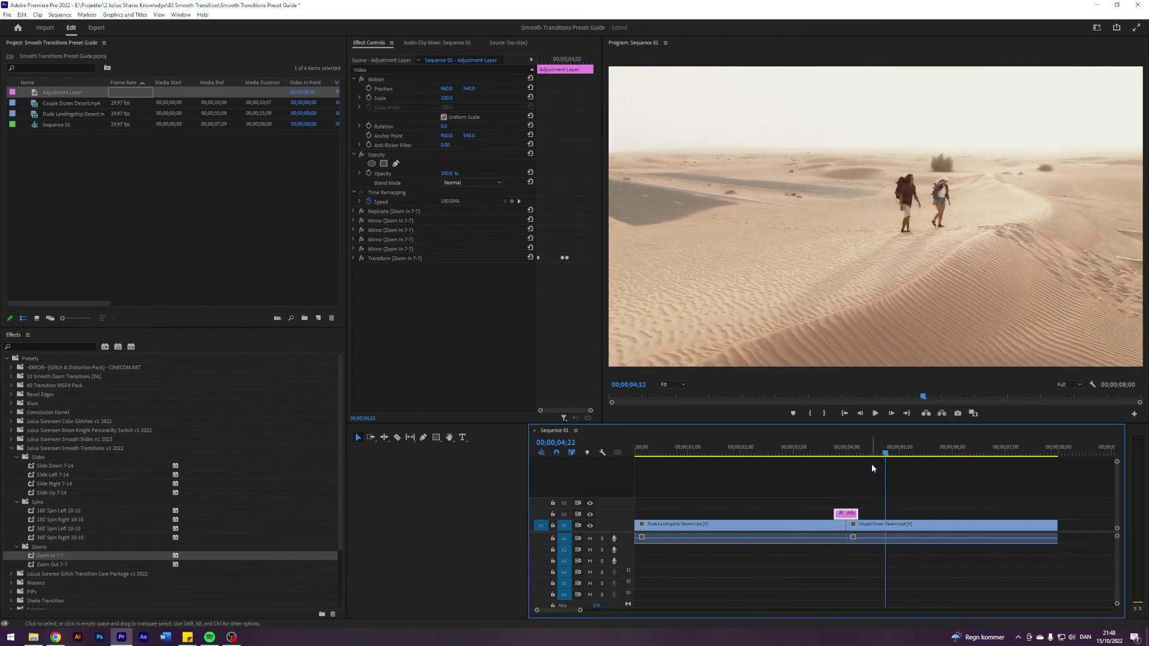